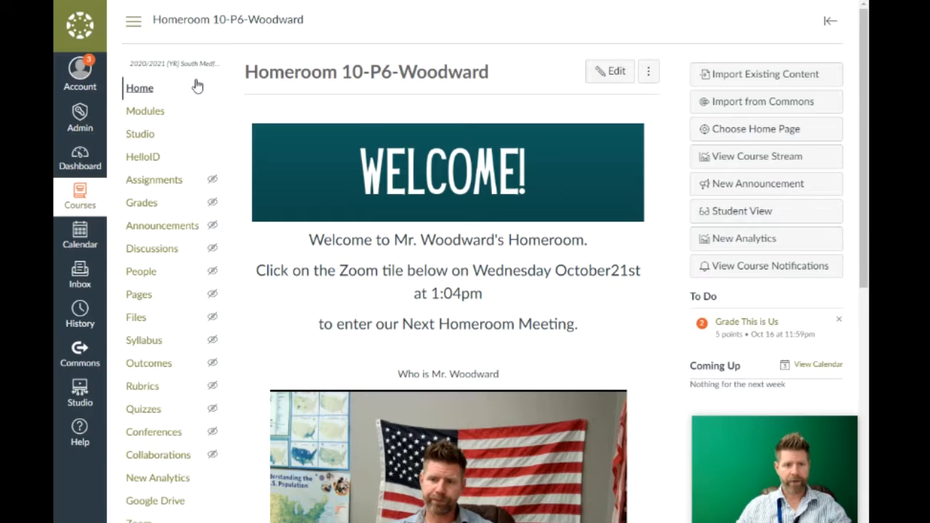
# Step: Open the Assignments page showing Process at 0%, Formative at 20% and Summative at 80%
pyautogui.click(169, 182)
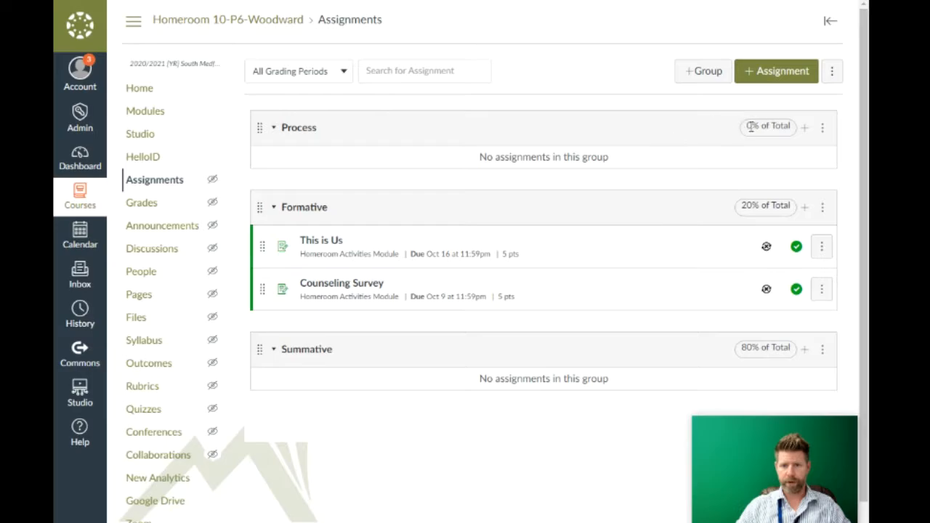
# Step: Uncheck 'Weight final grade based on assignment groups' in Assignment Groups Weight and save
pyautogui.click(832, 73)
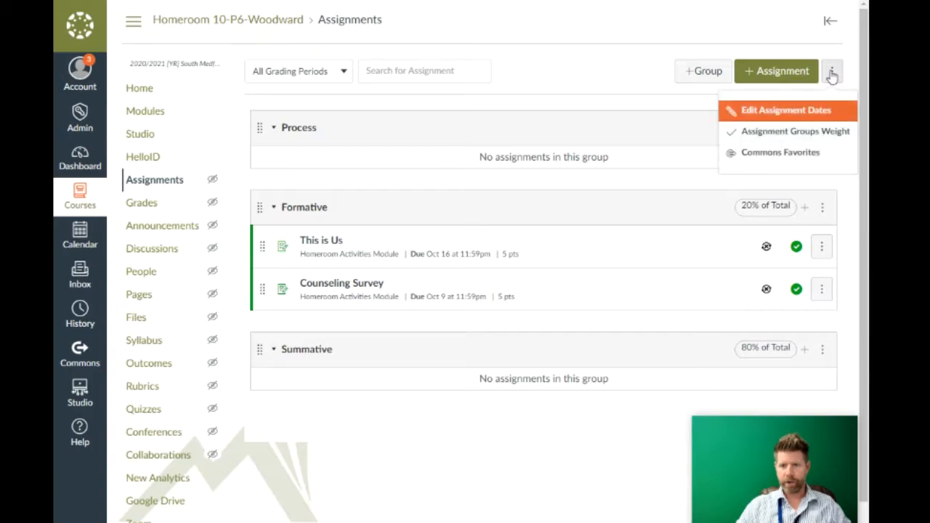
pyautogui.click(797, 134)
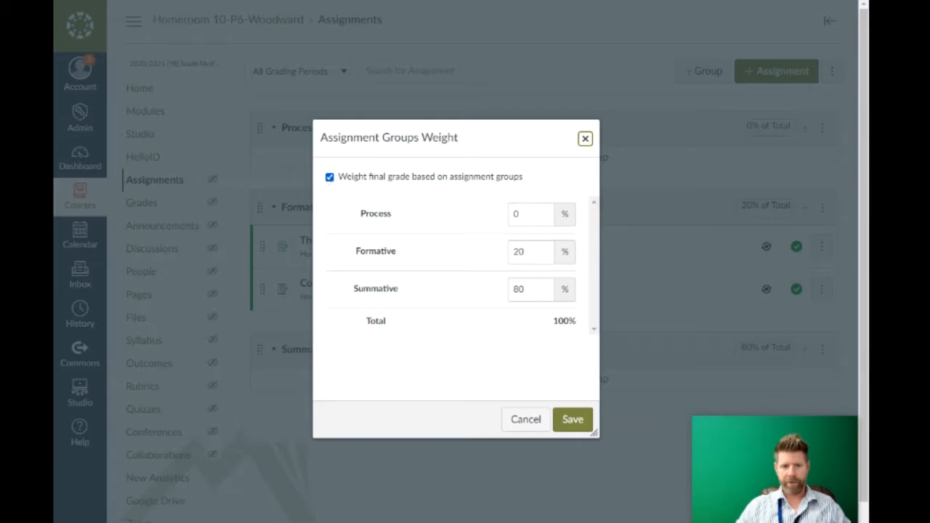
pyautogui.click(329, 178)
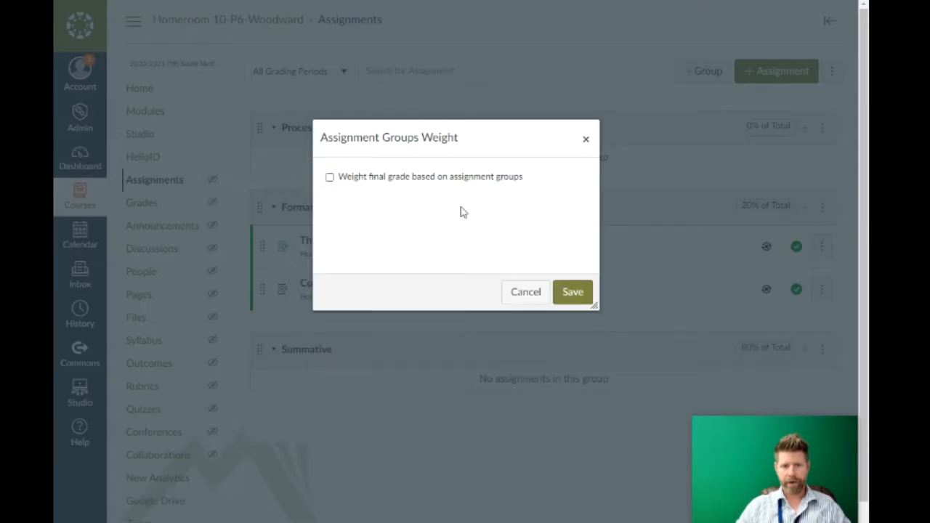
pyautogui.click(575, 295)
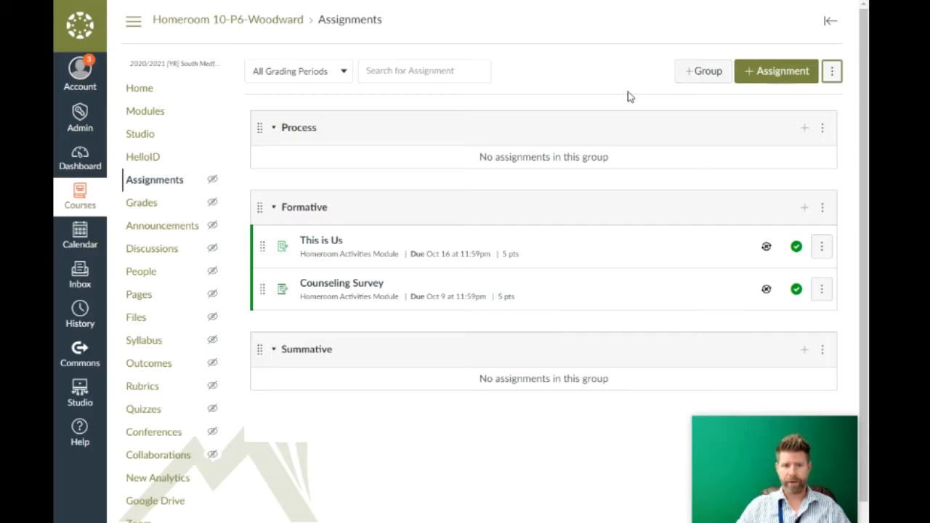
# Step: Add an empty assignment group named 'Points Based gradebook'
pyautogui.click(695, 75)
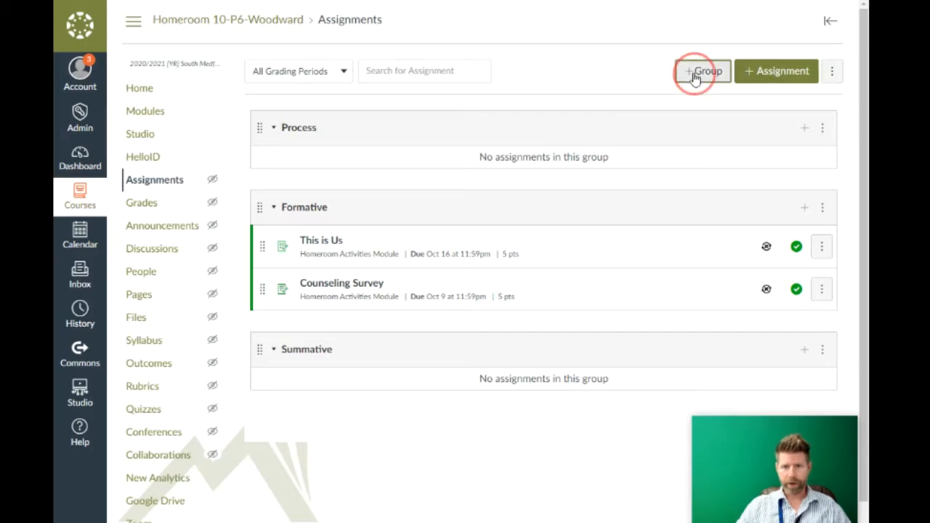
pyautogui.click(445, 263)
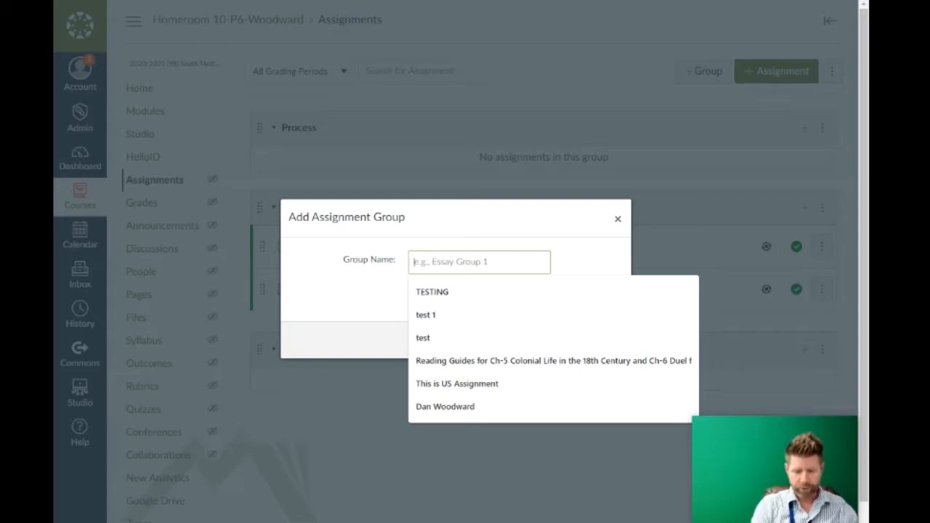
pyautogui.write('Tests')
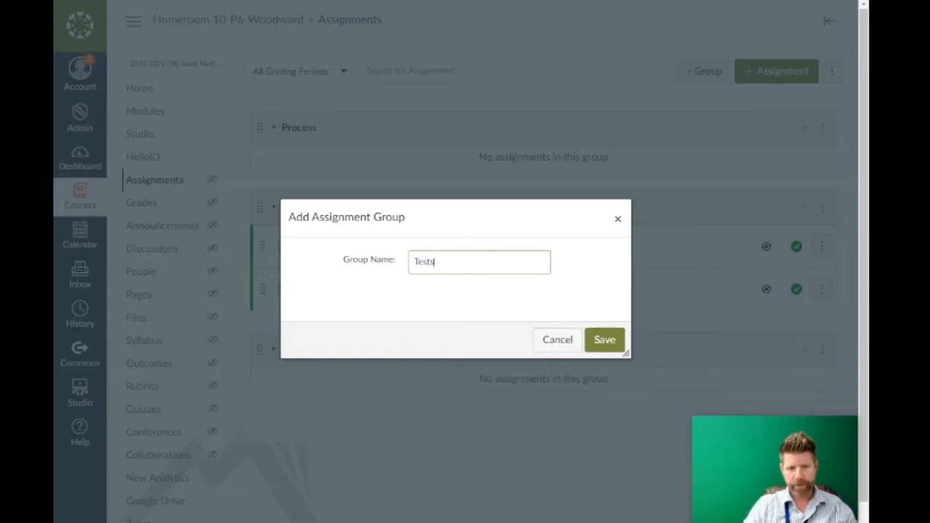
pyautogui.press('BackSpace')
pyautogui.press('BackSpace')
pyautogui.press('BackSpace')
pyautogui.press('BackSpace')
pyautogui.press('BackSpace')
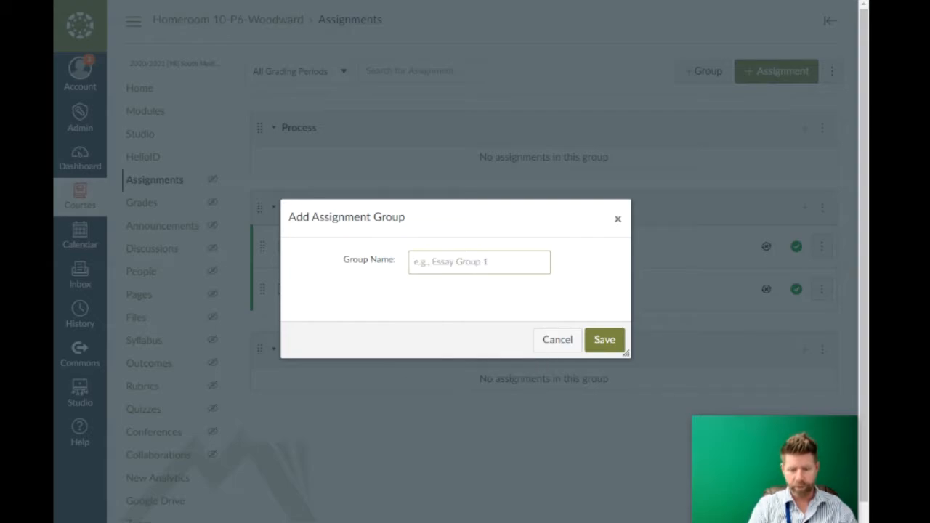
pyautogui.write('Points Based gradebook')
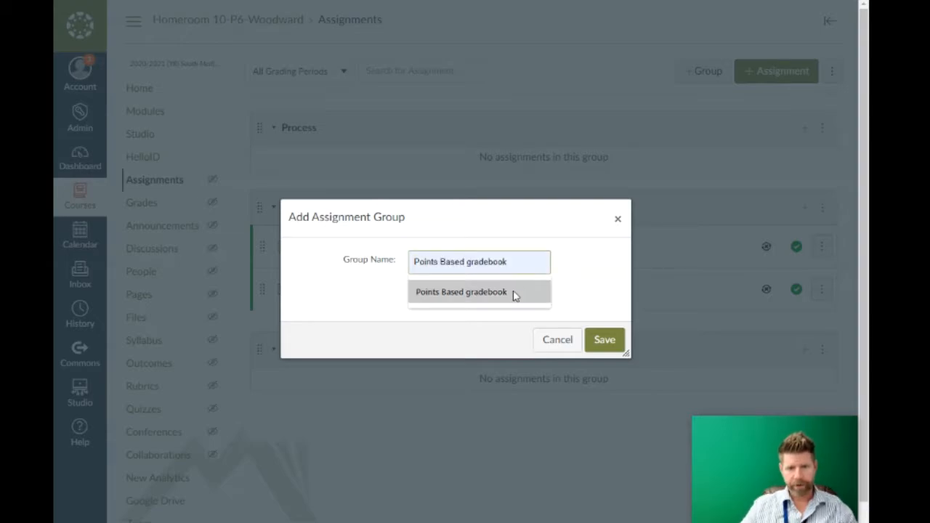
pyautogui.click(519, 292)
pyautogui.click(604, 338)
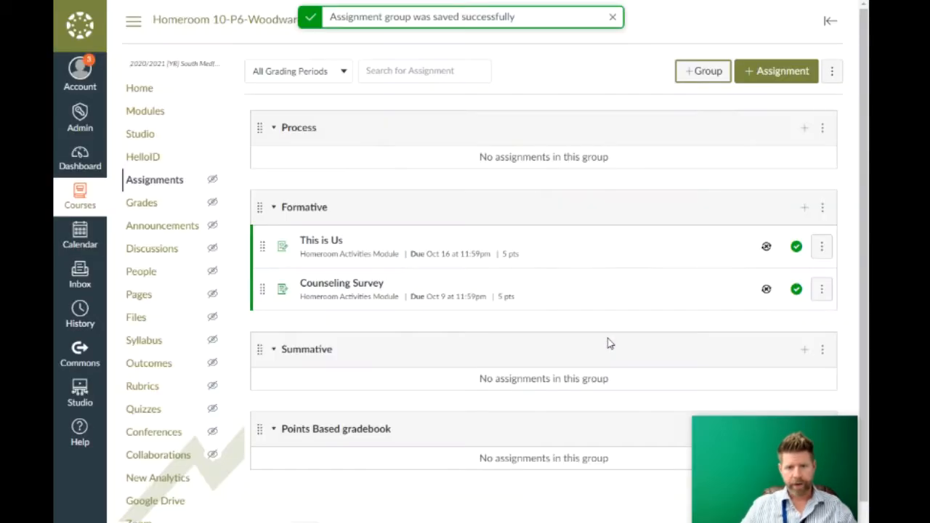
pyautogui.scroll(-1, 517, 298)
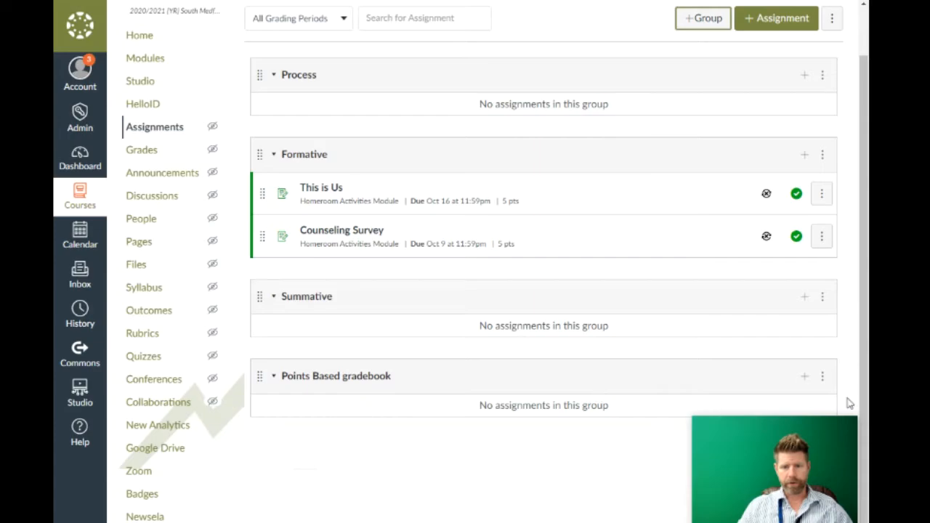
# Step: Delete the Points Based gradebook group and add a new group named 'tests'
pyautogui.click(821, 377)
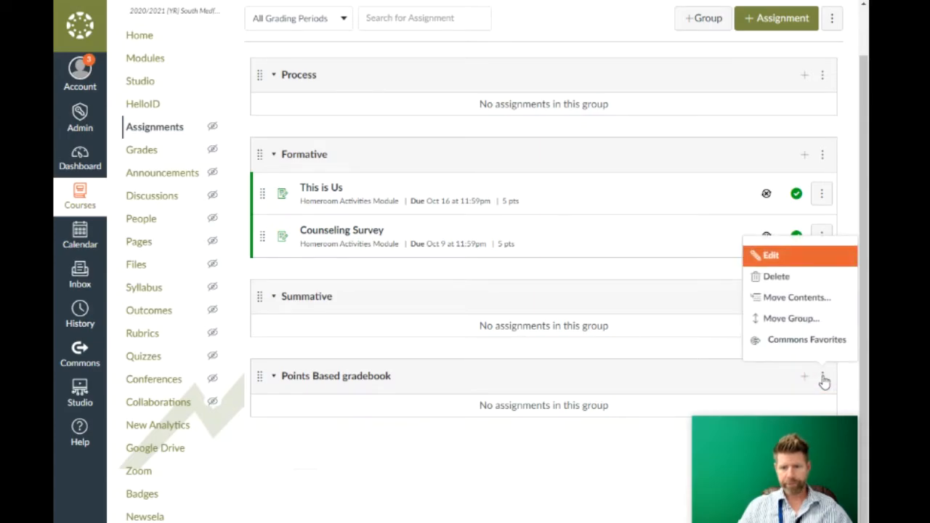
pyautogui.click(774, 275)
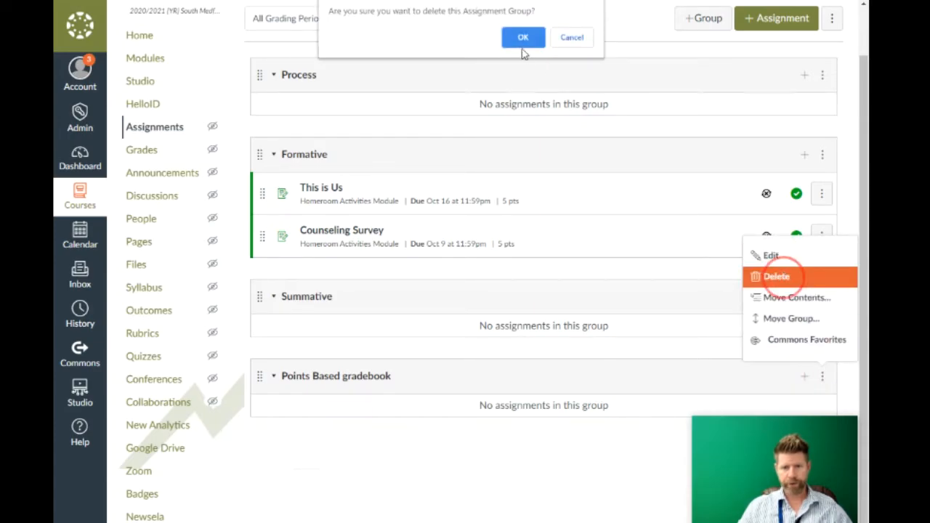
pyautogui.click(524, 37)
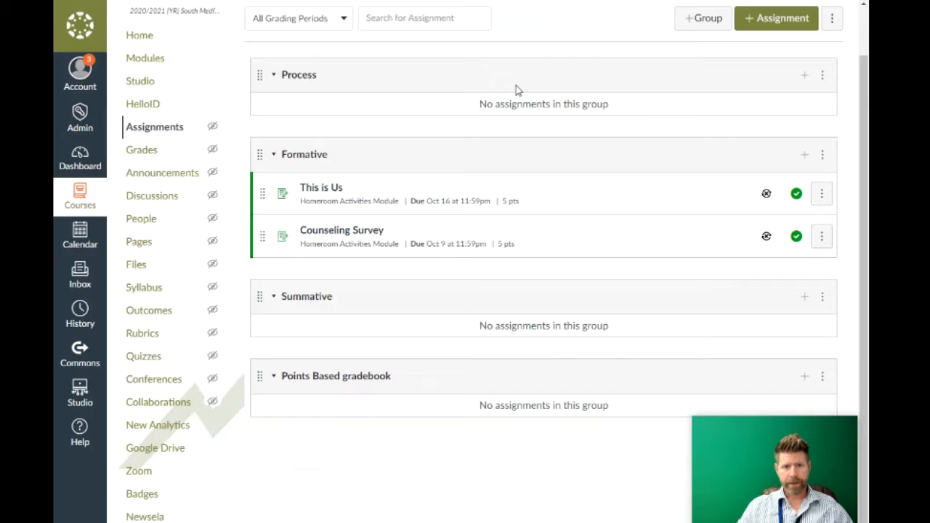
pyautogui.click(703, 22)
pyautogui.click(450, 261)
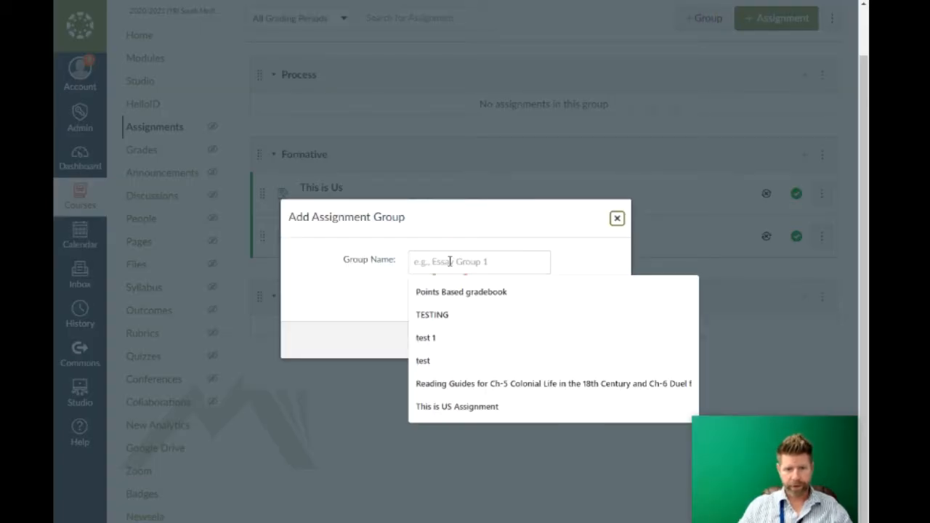
pyautogui.write('tests')
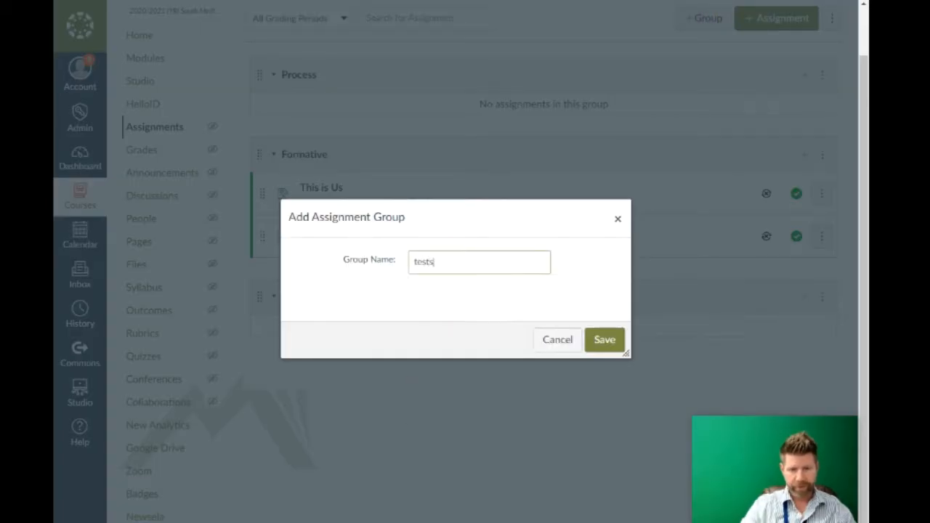
pyautogui.click(603, 343)
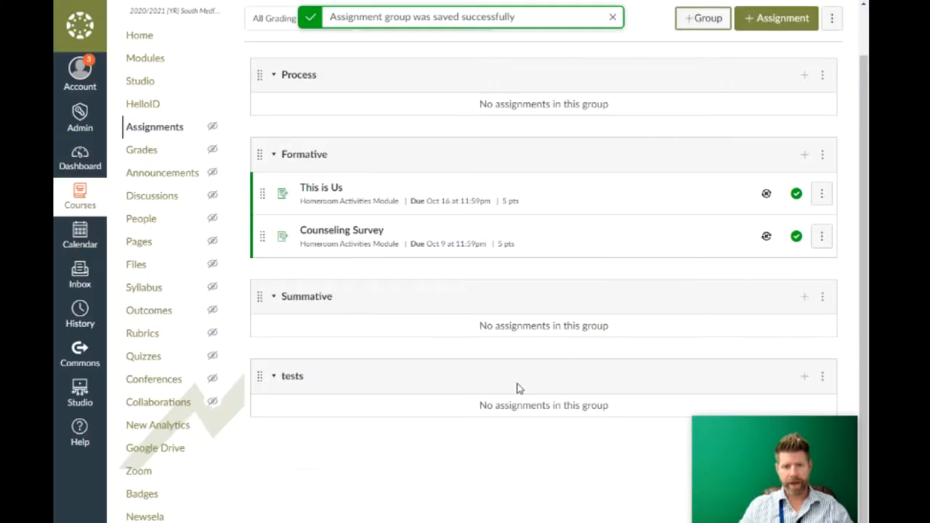
# Step: Add another assignment group named 'Daily work'
pyautogui.click(704, 19)
pyautogui.click(485, 263)
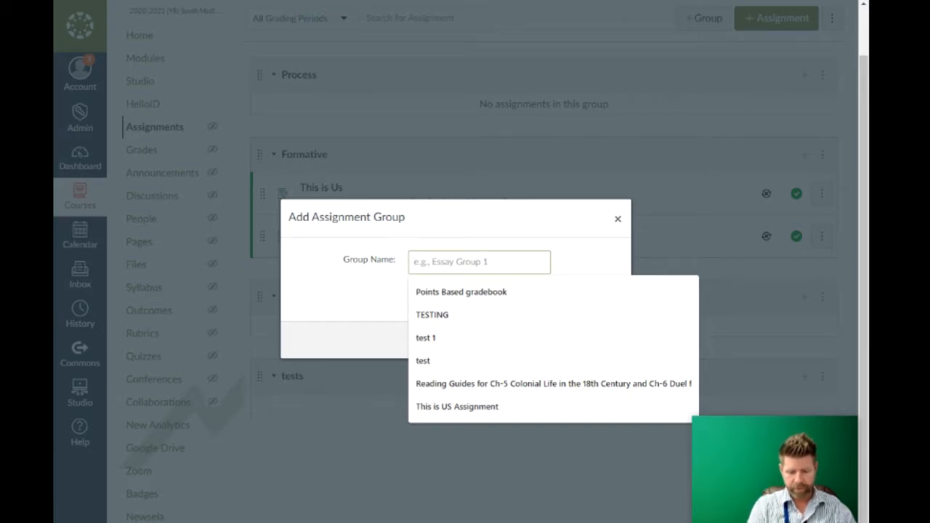
pyautogui.write('dau')
pyautogui.press('BackSpace')
pyautogui.press('BackSpace')
pyautogui.press('BackSpace')
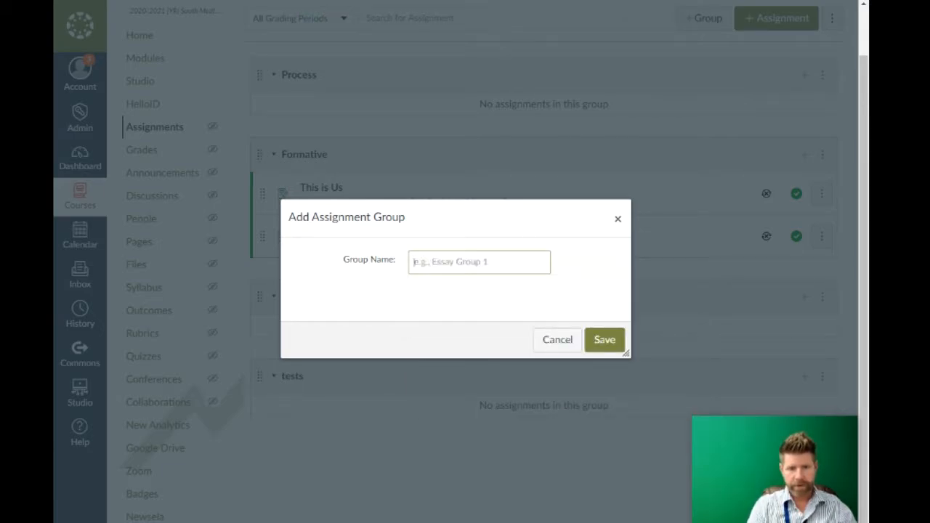
pyautogui.write('Daily work')
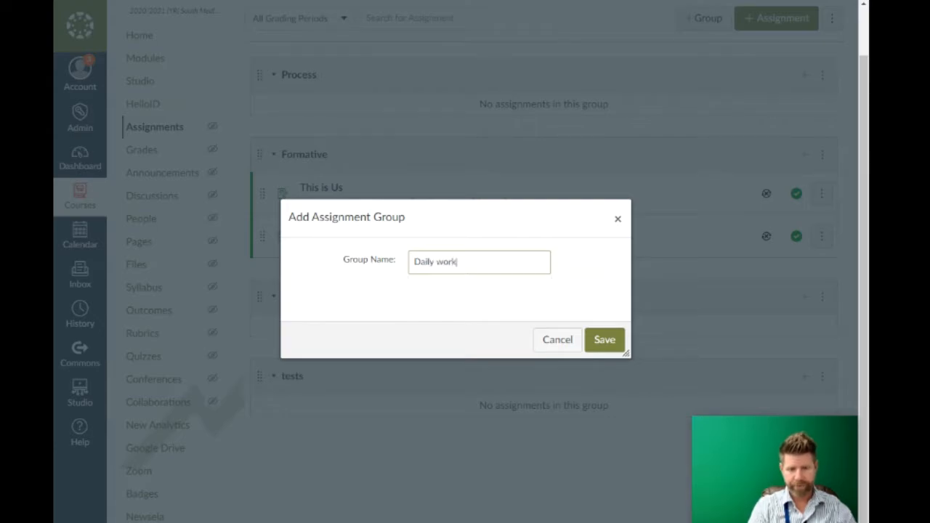
pyautogui.click(615, 340)
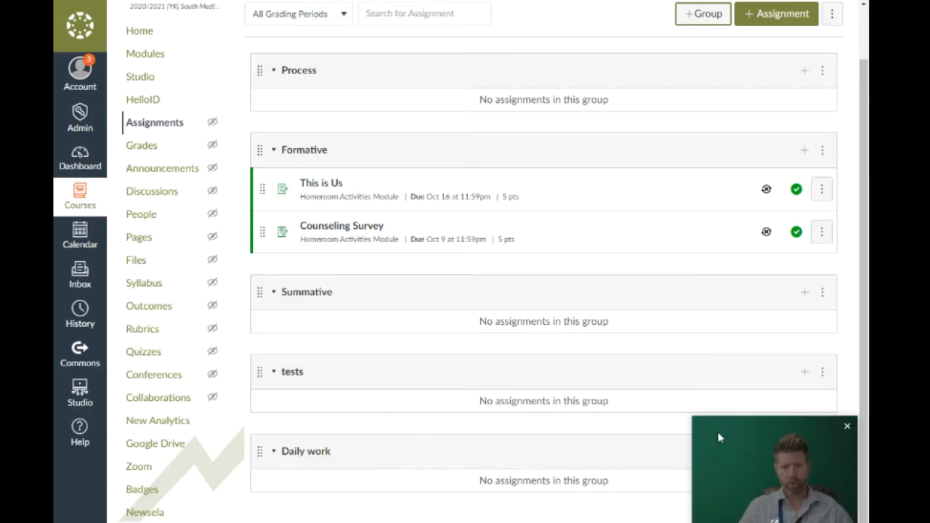
pyautogui.moveTo(727, 432); pyautogui.dragTo(724, 516)
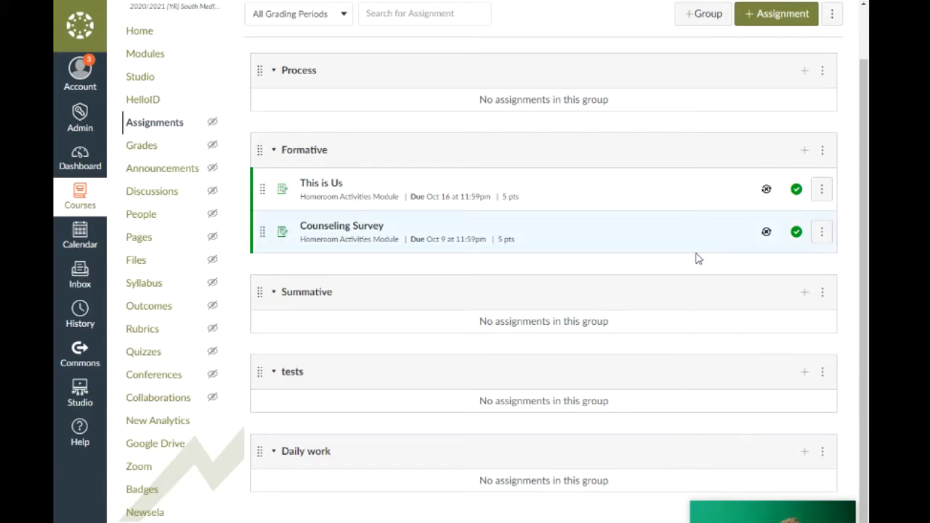
# Step: Start a new assignment named 'test' with the description 'test'
pyautogui.click(767, 17)
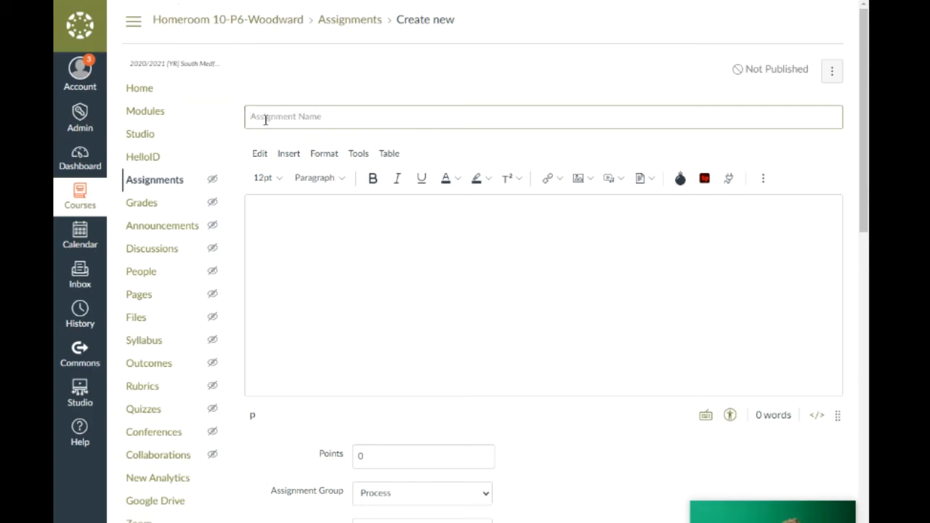
pyautogui.write('test')
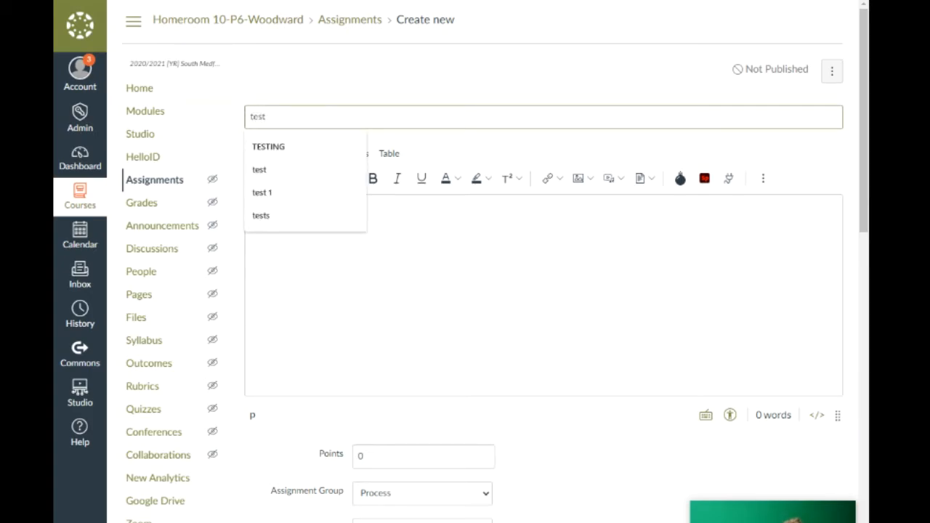
pyautogui.click(415, 224)
pyautogui.write('test')
pyautogui.scroll(-3, 385, 251)
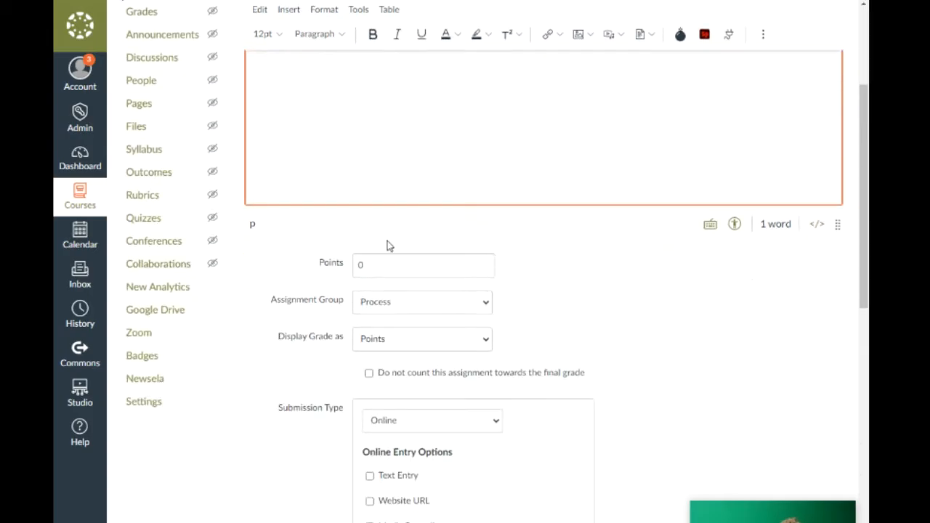
# Step: Set the assignment to 100 points and place it in the tests group
pyautogui.click(368, 266)
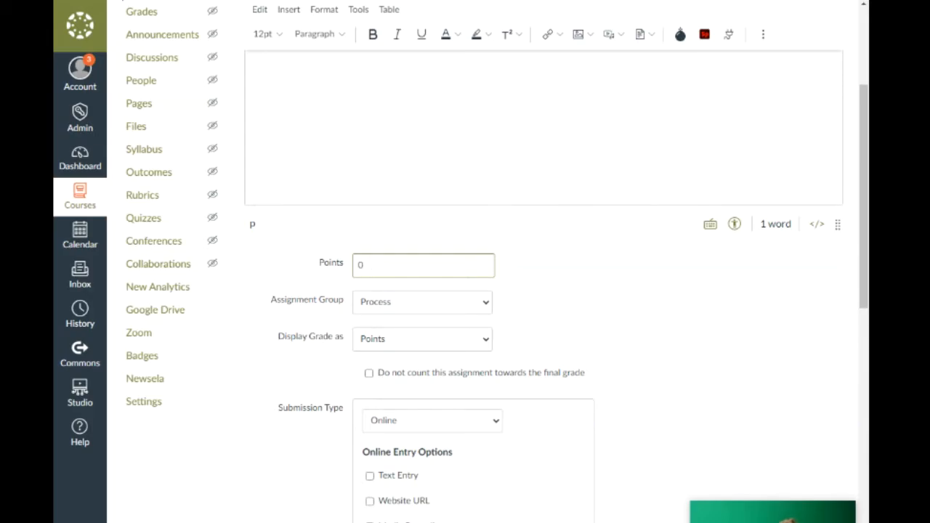
pyautogui.press('BackSpace')
pyautogui.press('BackSpace')
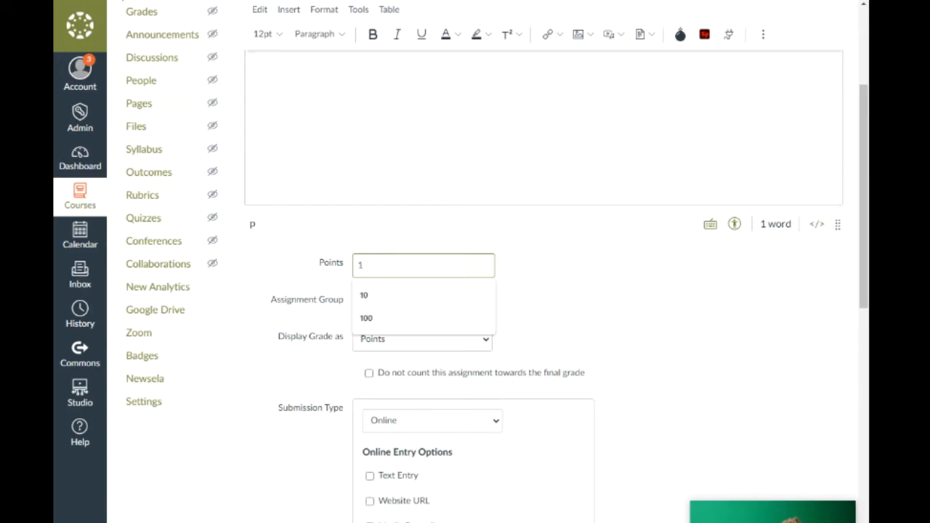
pyautogui.write('00')
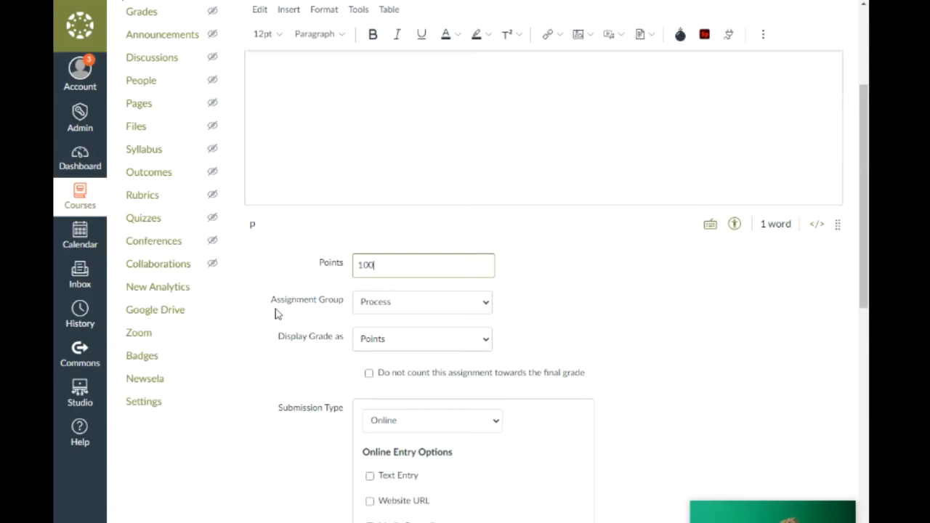
pyautogui.click(486, 305)
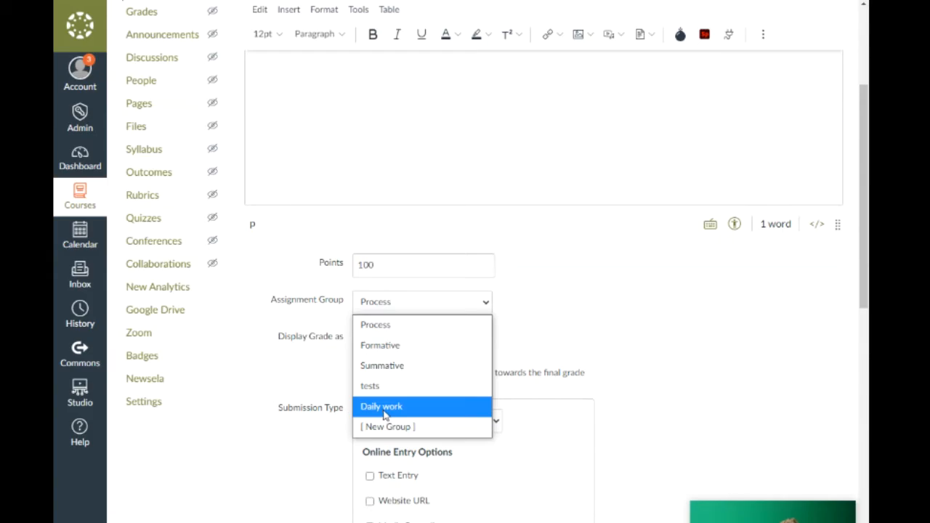
pyautogui.click(375, 388)
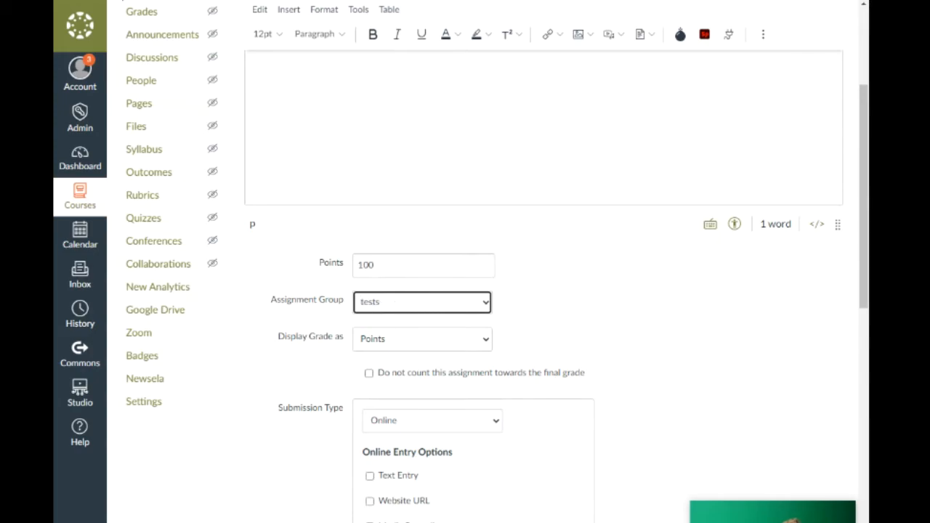
# Step: Allow Text Entry submissions, set the due date to Oct 22, and Save & Publish
pyautogui.scroll(-1, 639, 324)
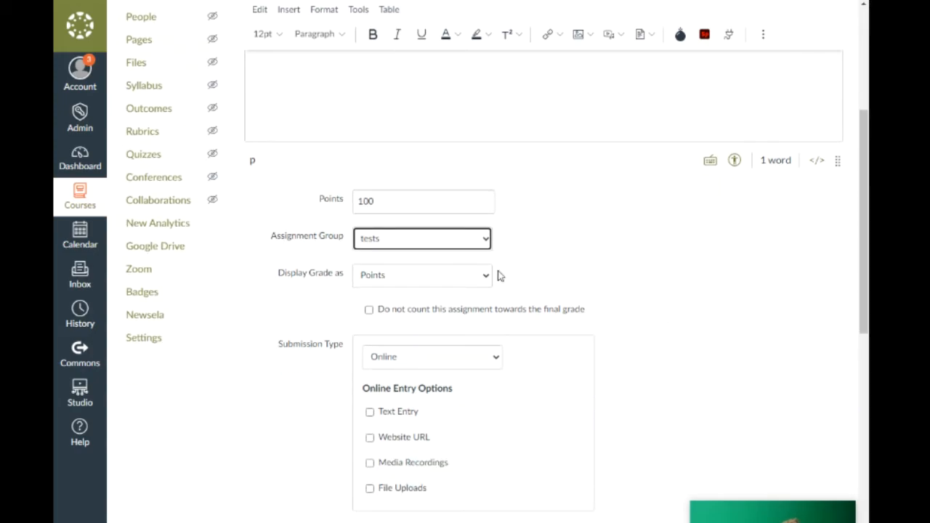
pyautogui.scroll(-1, 600, 281)
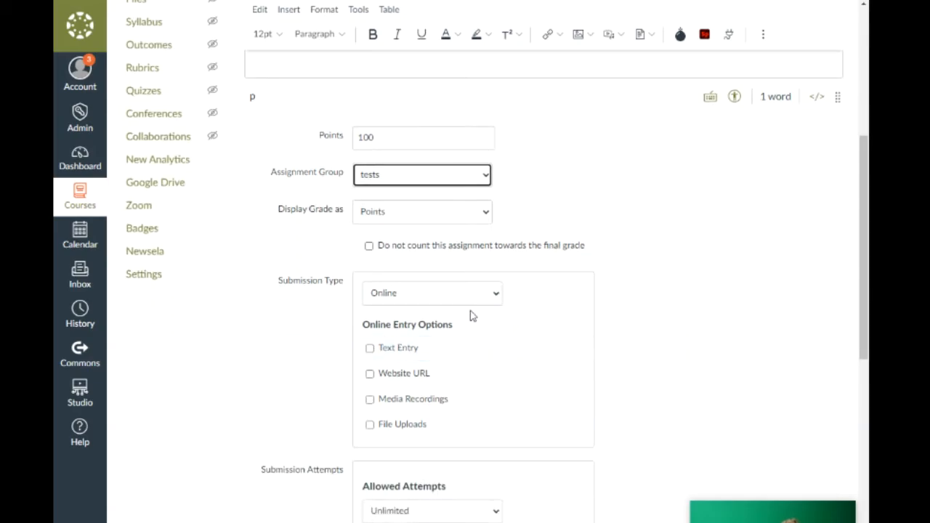
pyautogui.click(370, 351)
pyautogui.scroll(-4, 698, 320)
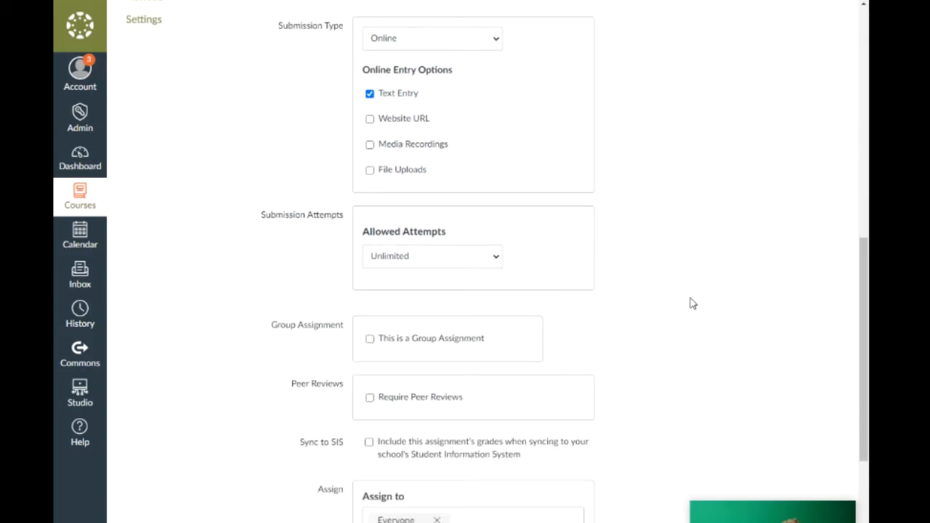
pyautogui.scroll(-2, 652, 311)
pyautogui.click(569, 384)
pyautogui.click(462, 494)
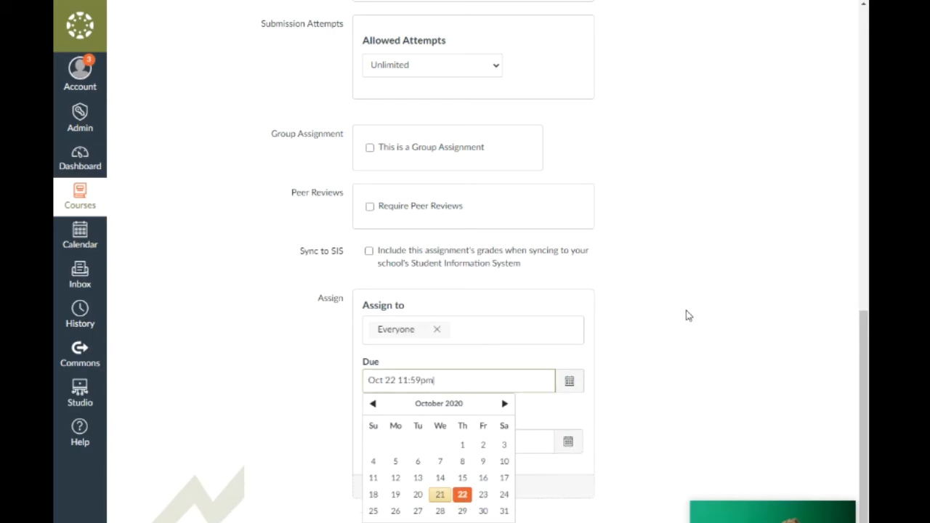
pyautogui.click(661, 396)
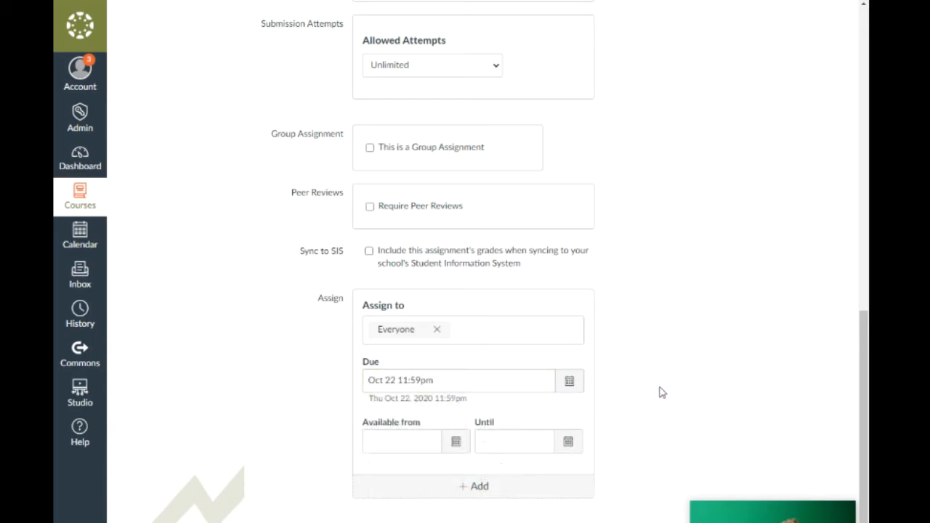
pyautogui.scroll(-1, 663, 392)
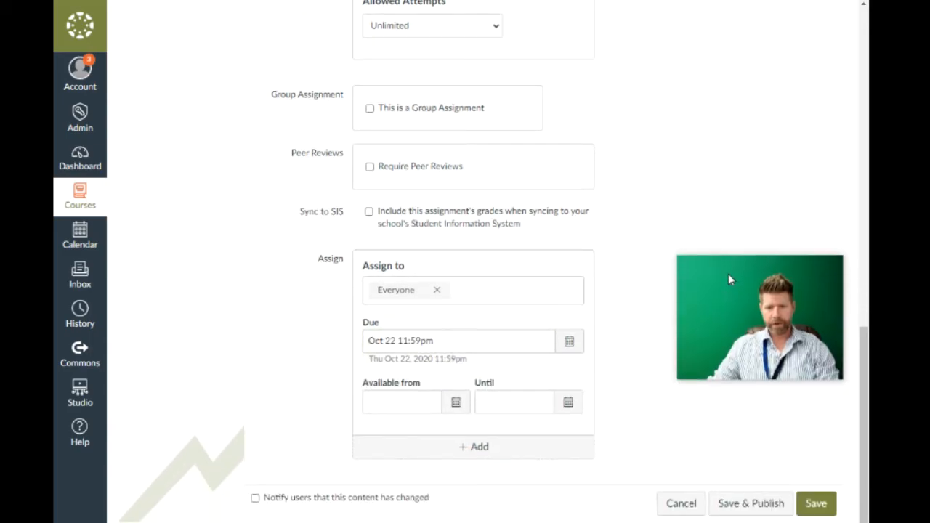
pyautogui.click(751, 507)
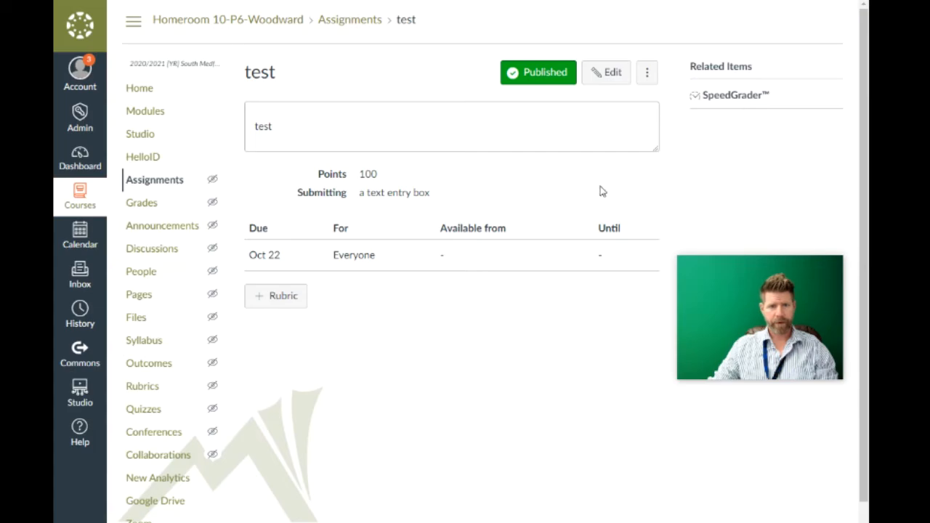
# Step: Review the assignments list, then open the Gradebook showing the test column out of 100
pyautogui.click(150, 186)
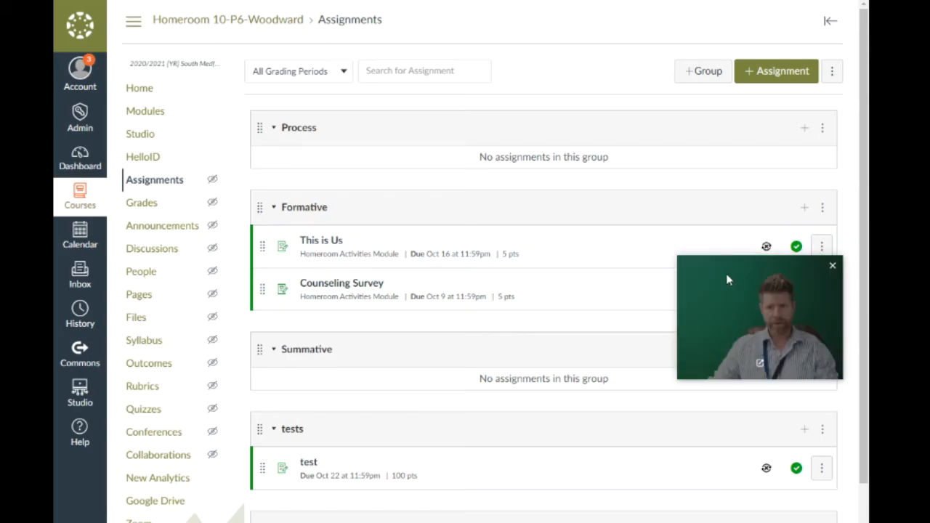
pyautogui.moveTo(727, 276); pyautogui.dragTo(716, 97)
pyautogui.scroll(-1, 392, 385)
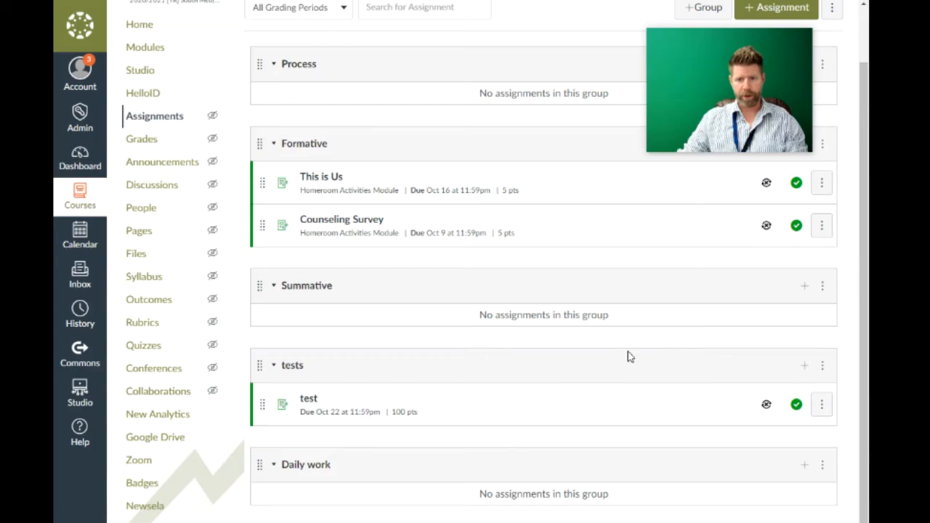
pyautogui.scroll(1, 573, 370)
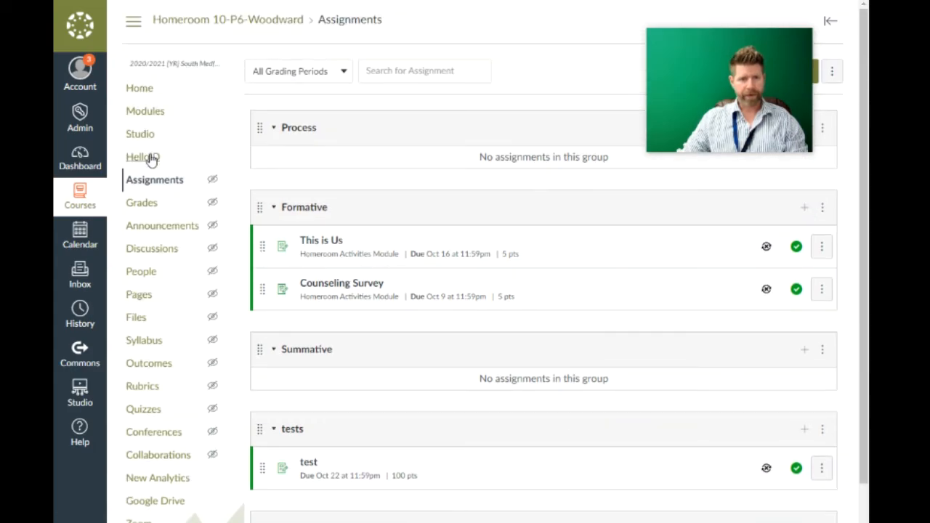
pyautogui.click(145, 206)
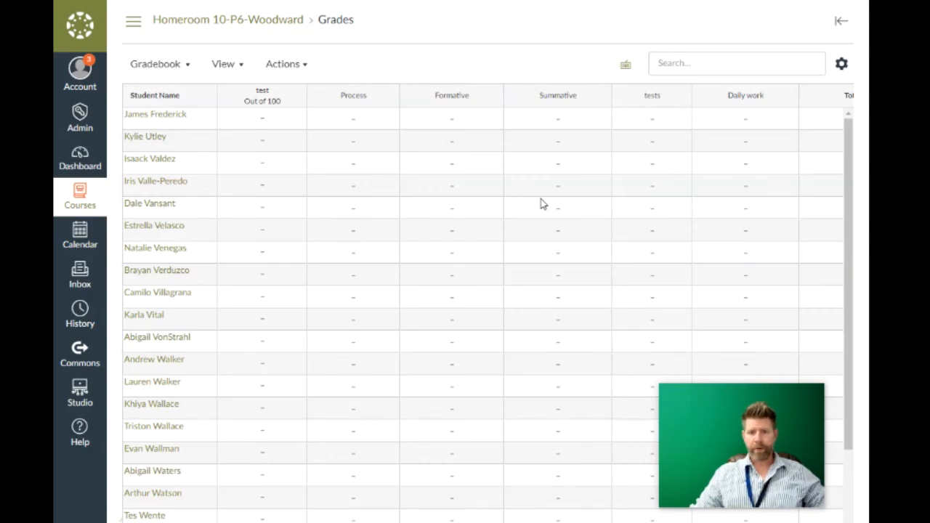
pyautogui.moveTo(848, 145)
pyautogui.mouseDown()
pyautogui.moveTo(850, 245)
pyautogui.moveTo(847, 150)
pyautogui.mouseUp()
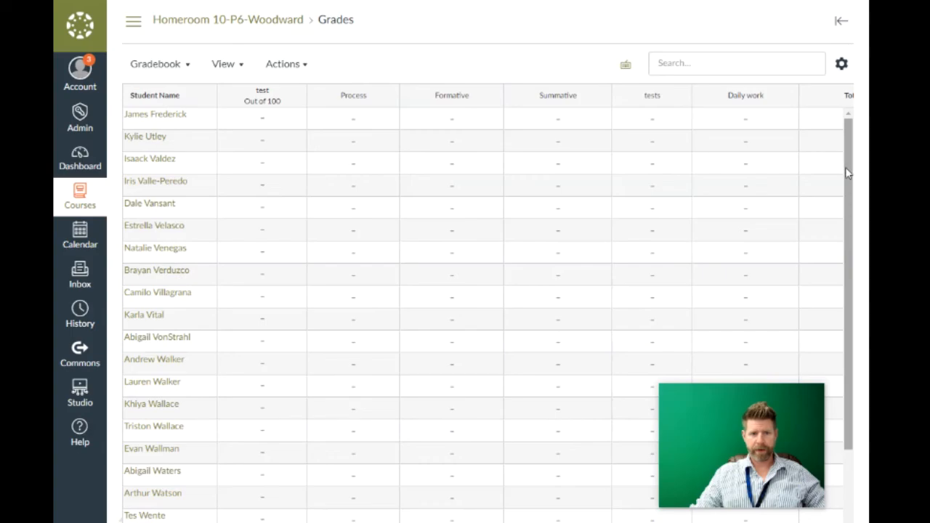